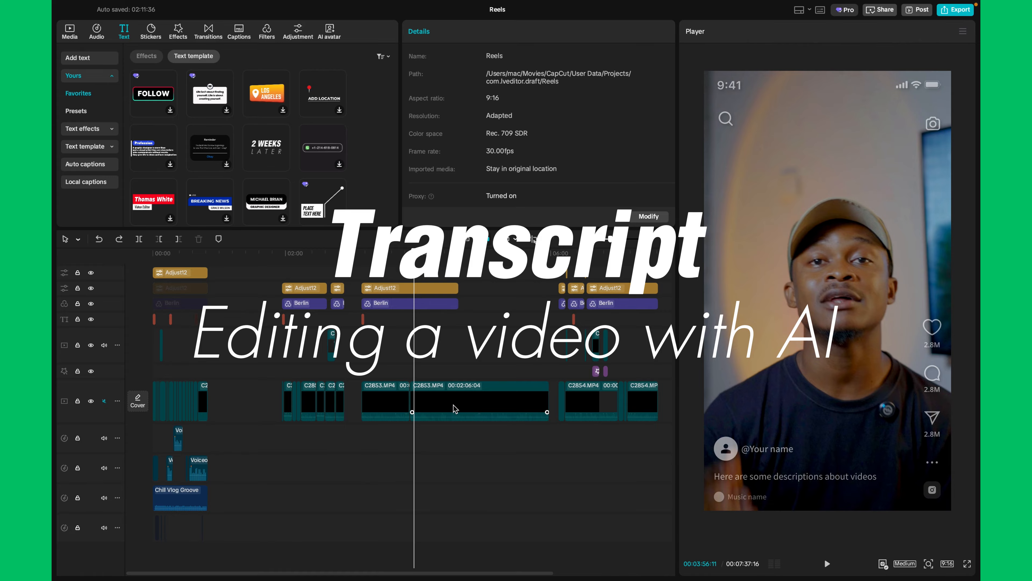
Select the long C2853.MP4 clip of 00:02:06:04 and unmute the main video track
{"action": "left_click", "coordinate": [452, 405]}
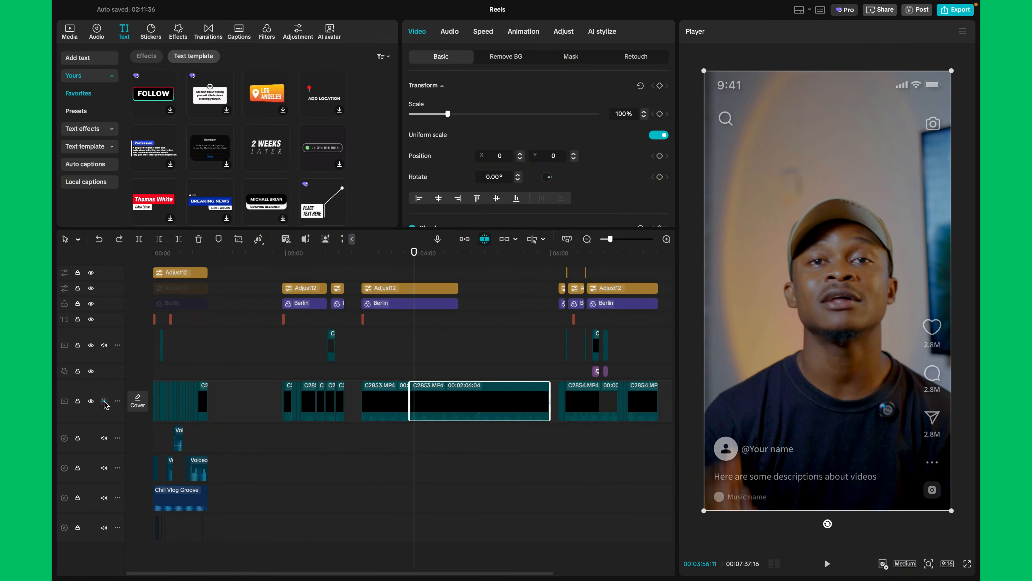
{"action": "left_click", "coordinate": [104, 401]}
{"action": "scroll", "coordinate": [435, 451], "scroll_direction": "up", "scroll_amount": 5}
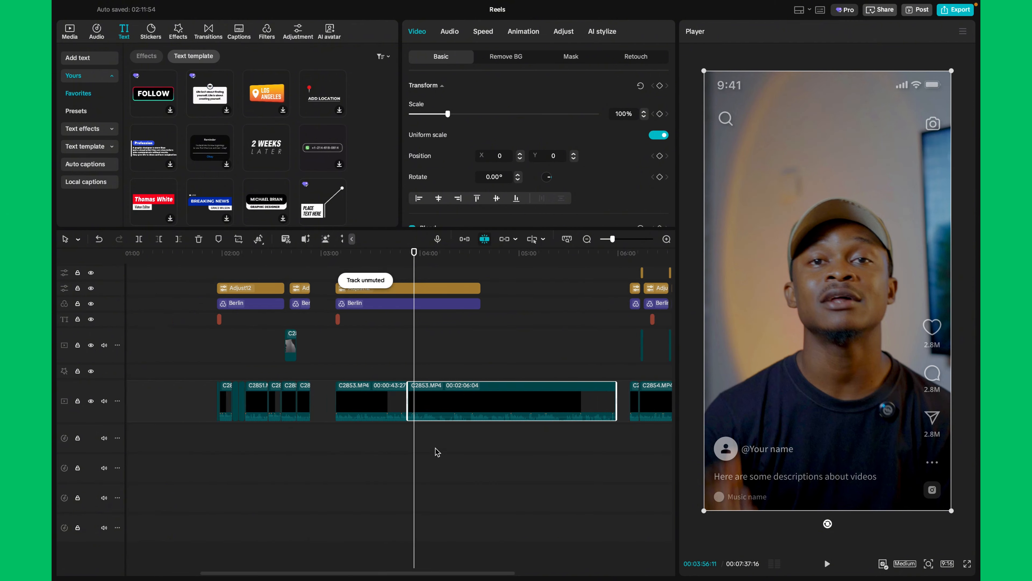
{"action": "scroll", "coordinate": [435, 452], "scroll_direction": "right", "scroll_amount": 4}
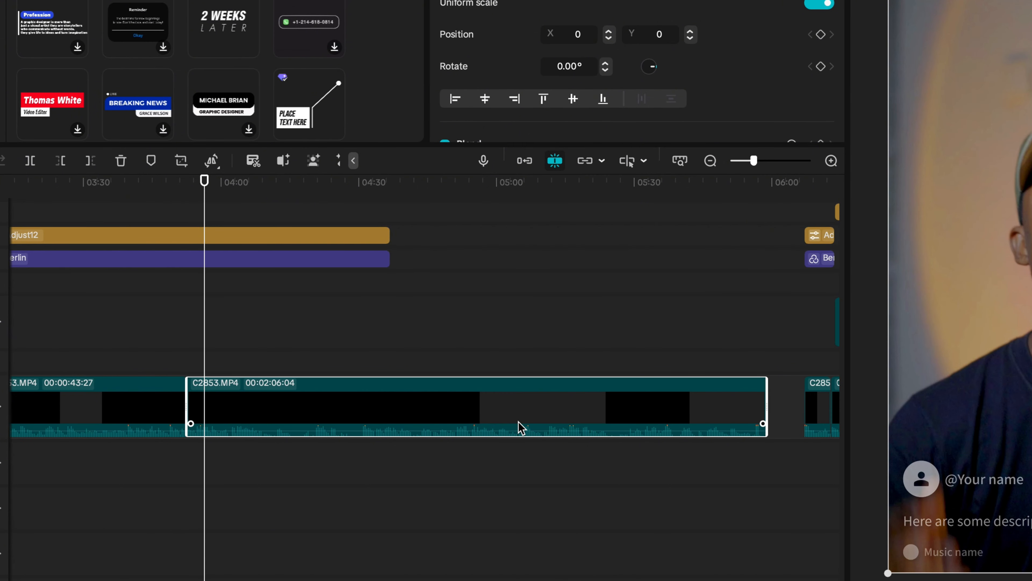
Run Transcript on the long C2853.MP4 clip and delete its marked repeats and pauses
{"action": "right_click", "coordinate": [332, 411]}
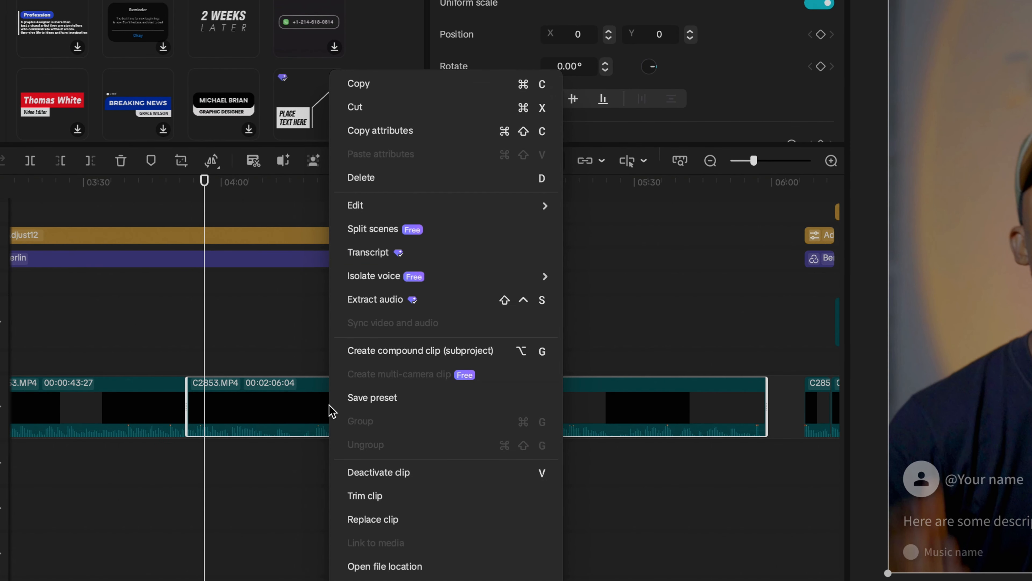
{"action": "left_click", "coordinate": [383, 256]}
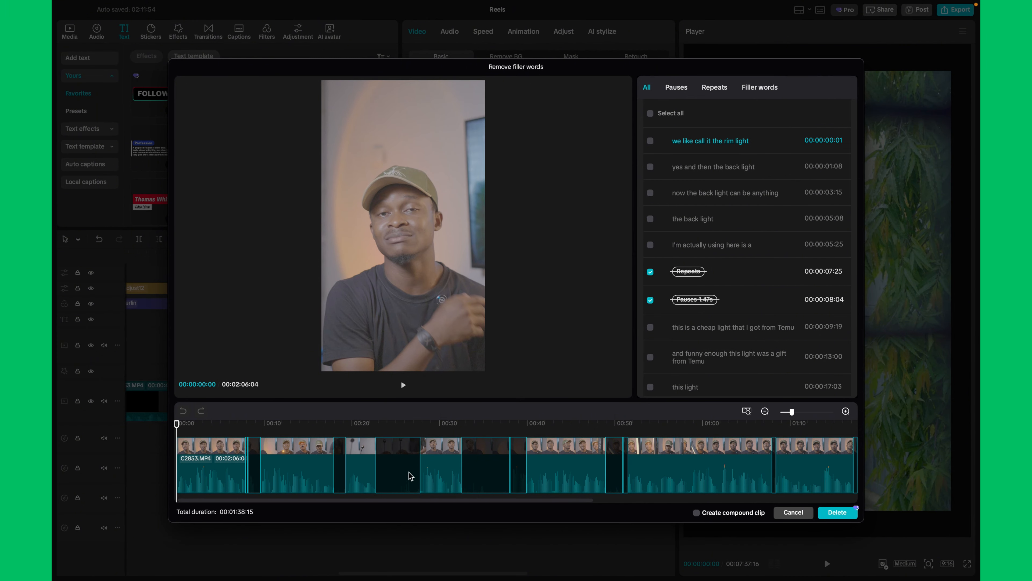
{"action": "scroll", "coordinate": [495, 482], "scroll_direction": "right", "scroll_amount": 5}
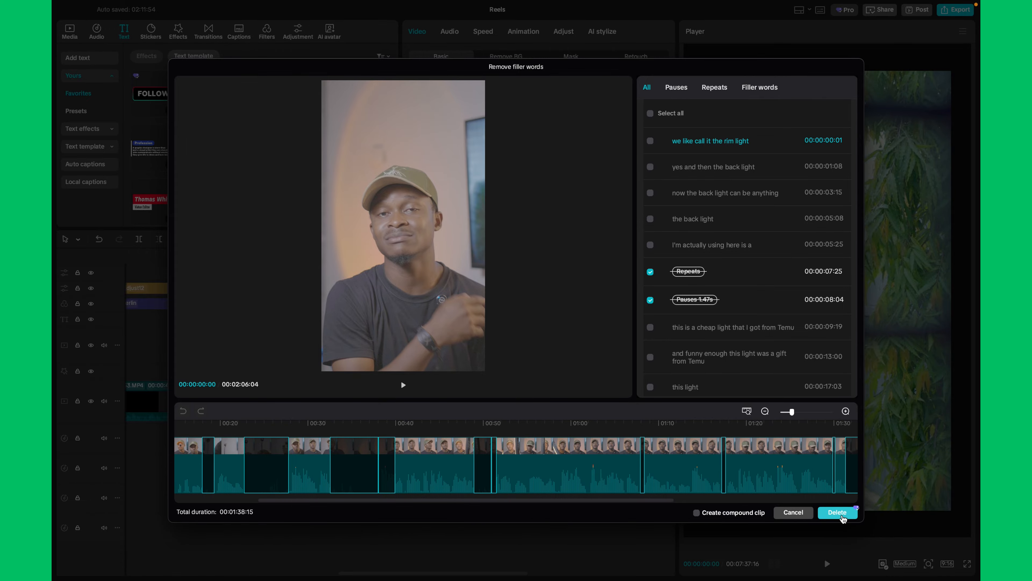
{"action": "left_click", "coordinate": [838, 512]}
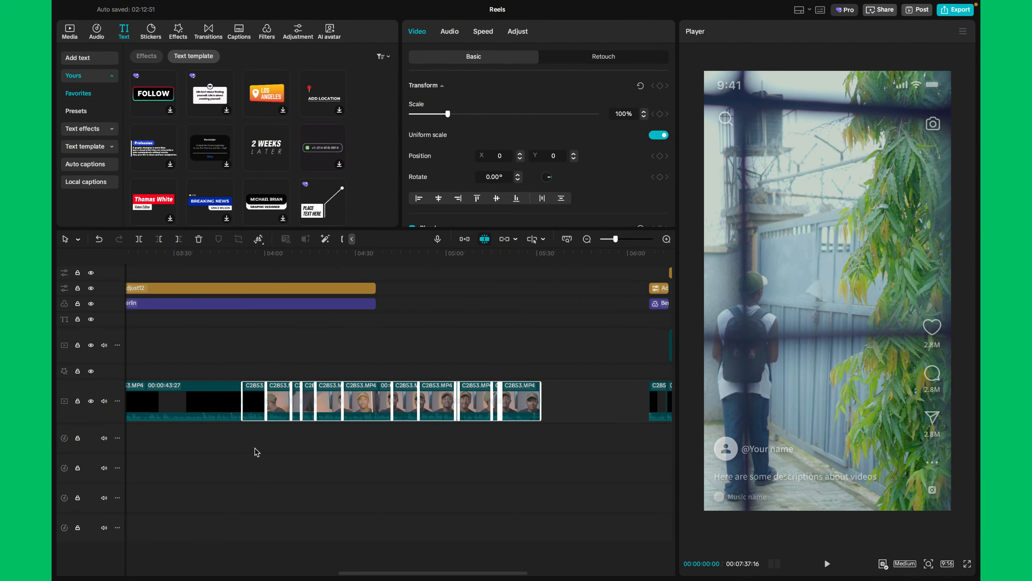
Split the last C2854.MP4 clip at 00:07:34:04 and delete the piece after the cut
{"action": "key", "text": "super+minus"}
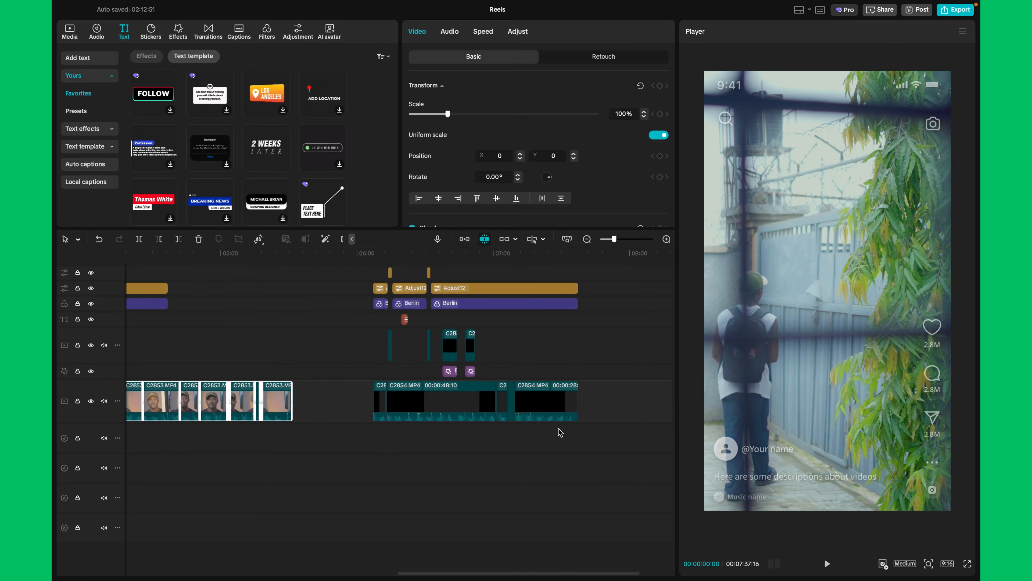
{"action": "scroll", "coordinate": [299, 480], "scroll_direction": "left", "scroll_amount": 5}
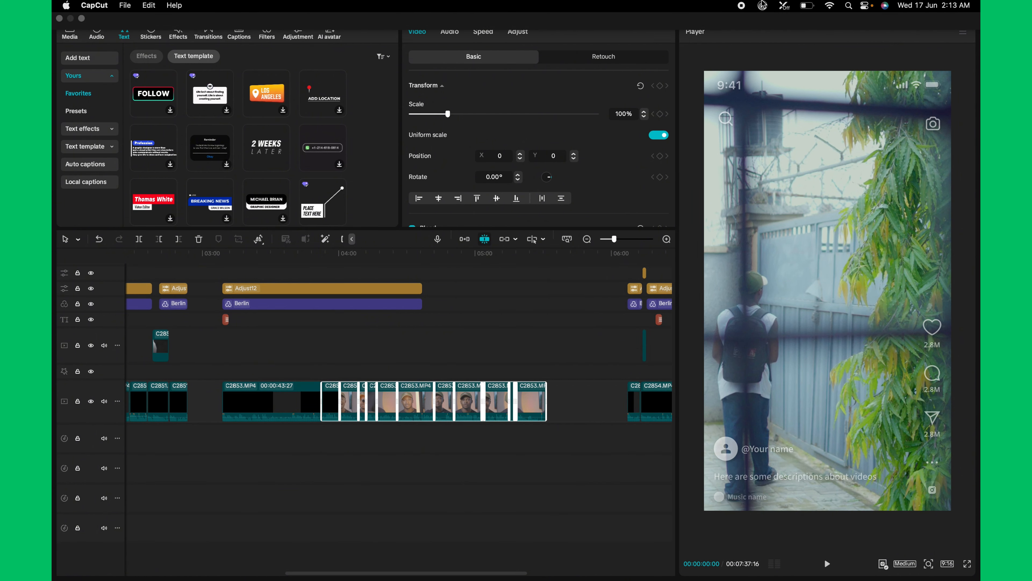
{"action": "scroll", "coordinate": [614, 437], "scroll_direction": "right", "scroll_amount": 5}
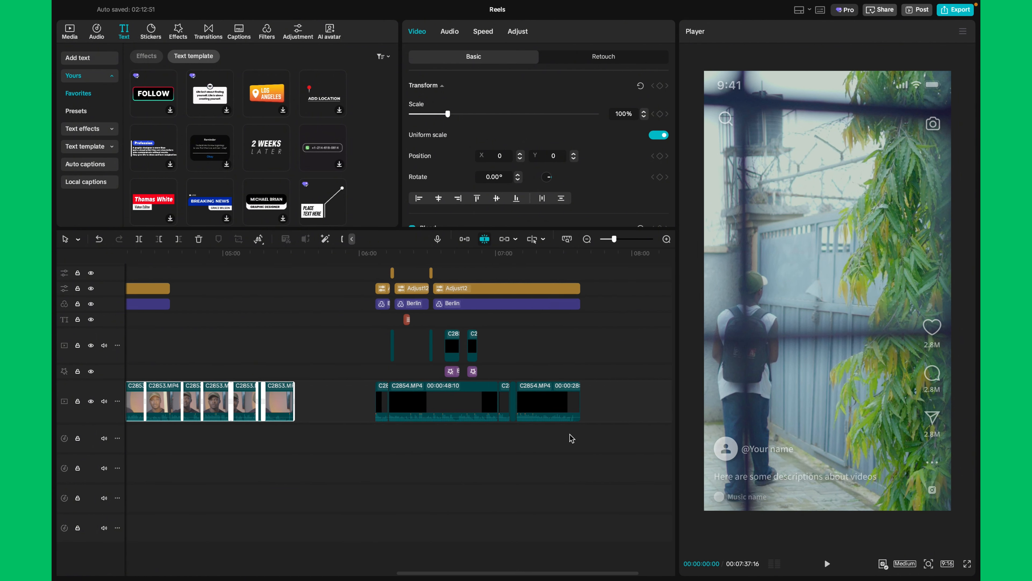
{"action": "left_click", "coordinate": [544, 436]}
{"action": "left_click", "coordinate": [566, 430]}
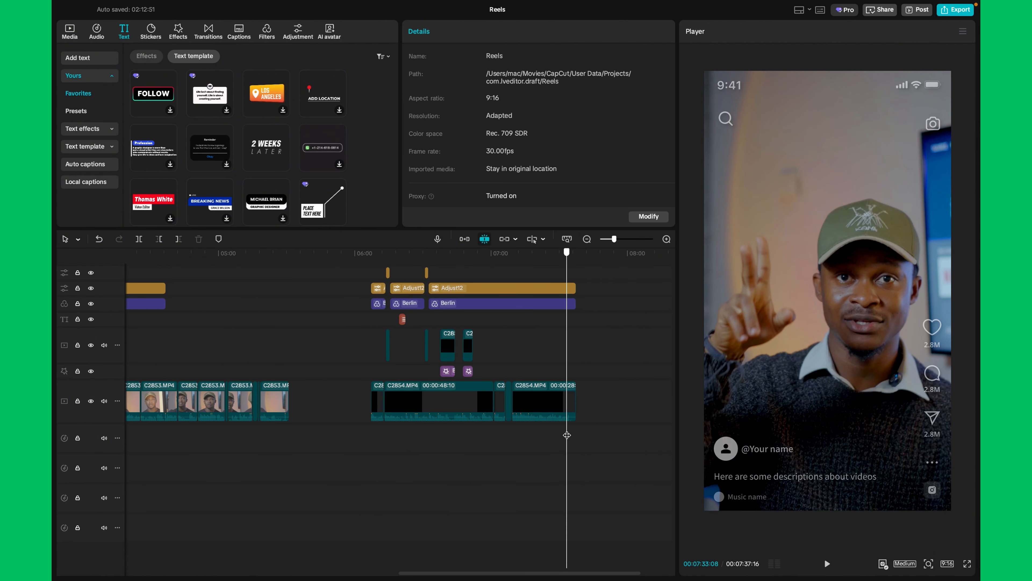
{"action": "scroll", "coordinate": [565, 430], "scroll_direction": "up", "scroll_amount": 2}
{"action": "scroll", "coordinate": [566, 429], "scroll_direction": "up", "scroll_amount": 2}
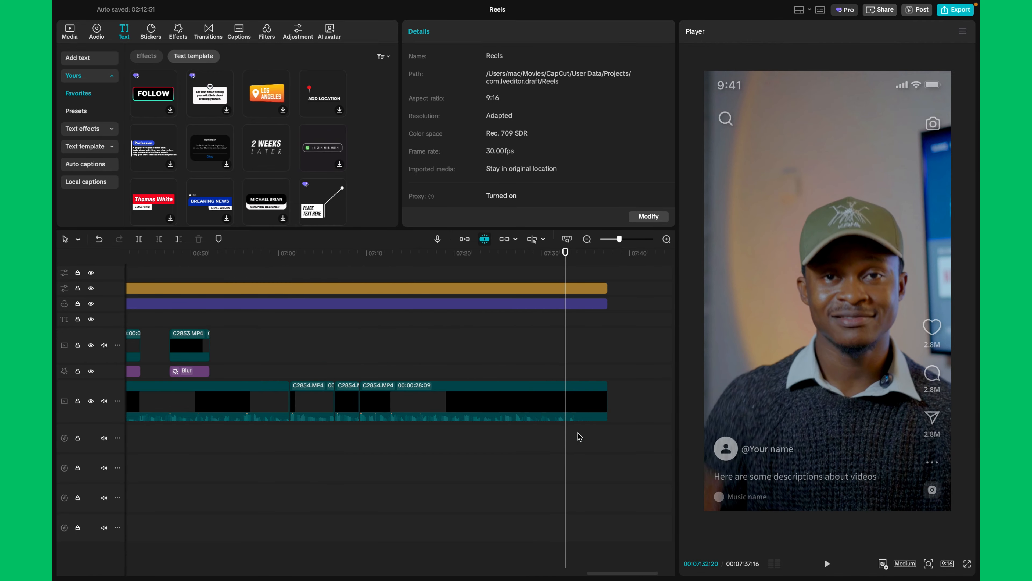
{"action": "left_click", "coordinate": [577, 432]}
{"action": "left_click", "coordinate": [578, 379]}
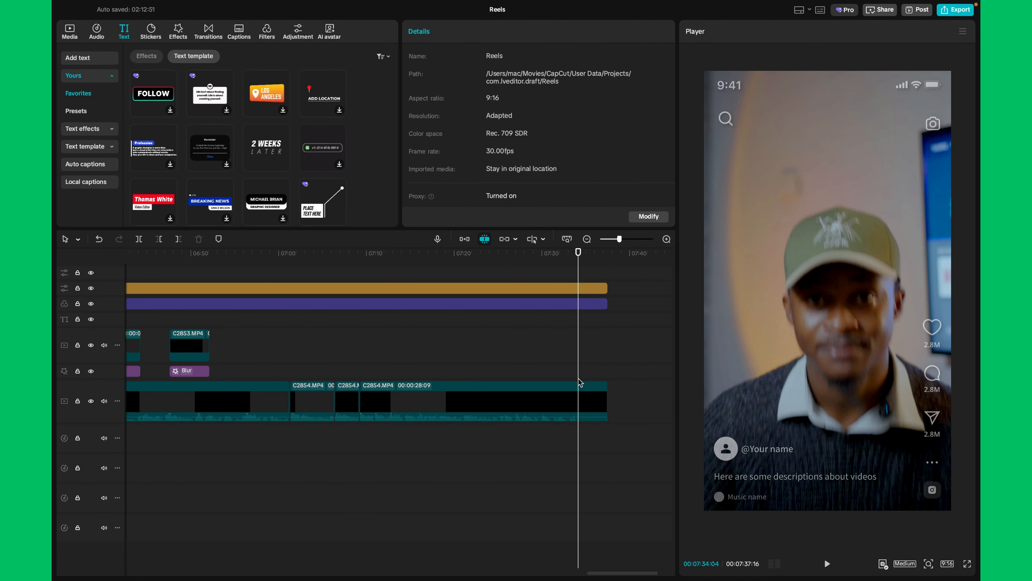
{"action": "key", "text": "super+b"}
{"action": "left_click", "coordinate": [591, 405]}
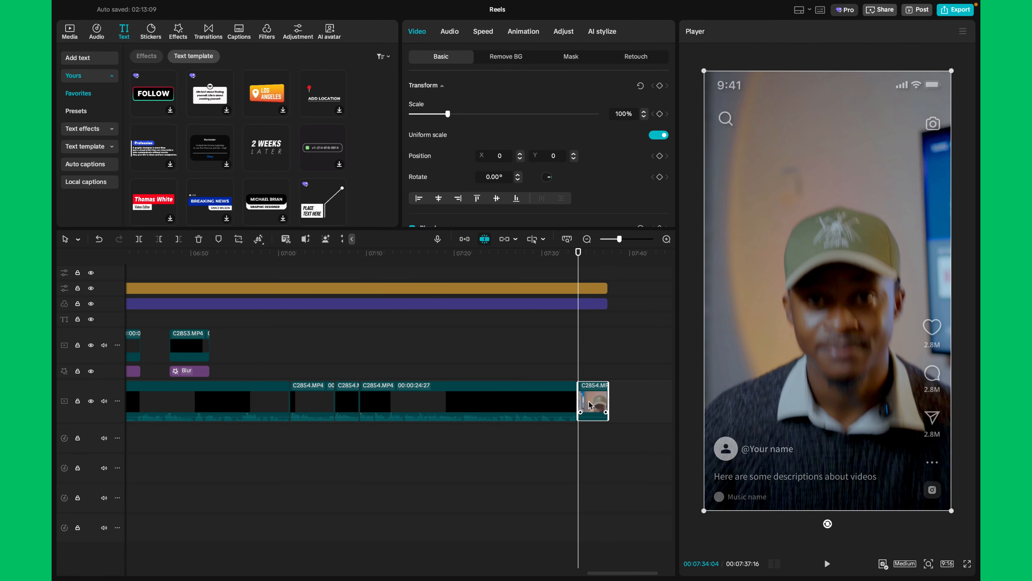
{"action": "key", "text": "Delete"}
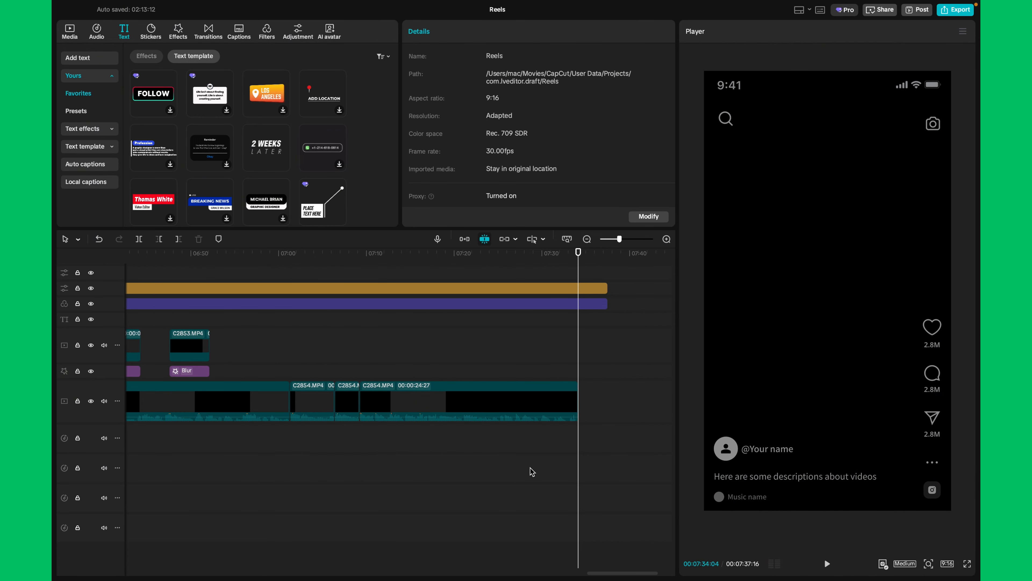
Undo the deletion and the split at the end of the last C2854.MP4 clip
{"action": "key", "text": "super+z"}
{"action": "scroll", "coordinate": [531, 473], "scroll_direction": "left", "scroll_amount": 15}
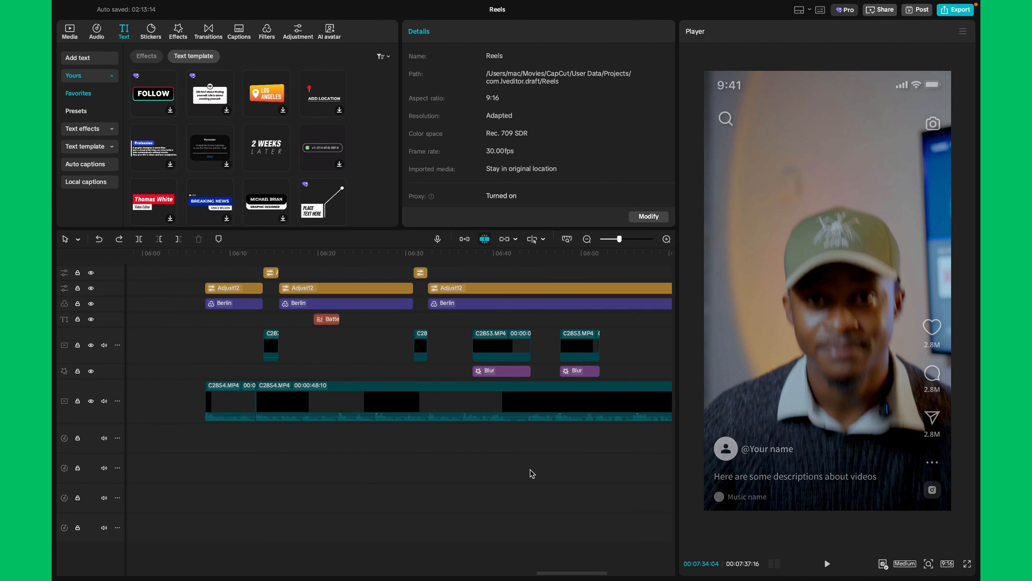
{"action": "scroll", "coordinate": [489, 425], "scroll_direction": "down", "scroll_amount": 3}
{"action": "scroll", "coordinate": [490, 425], "scroll_direction": "left", "scroll_amount": 10}
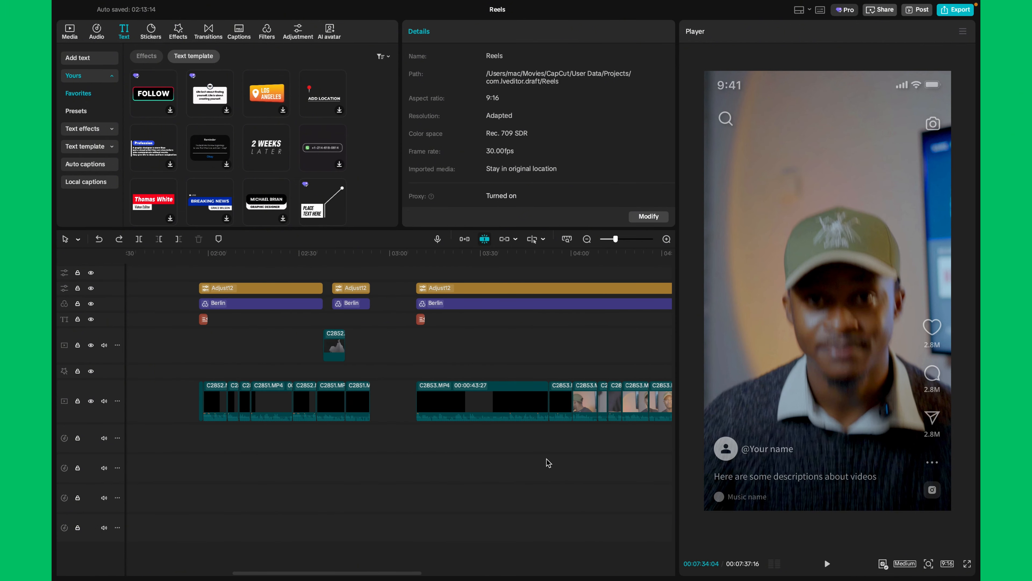
{"action": "scroll", "coordinate": [547, 425], "scroll_direction": "right", "scroll_amount": 5}
{"action": "scroll", "coordinate": [547, 425], "scroll_direction": "right", "scroll_amount": 1}
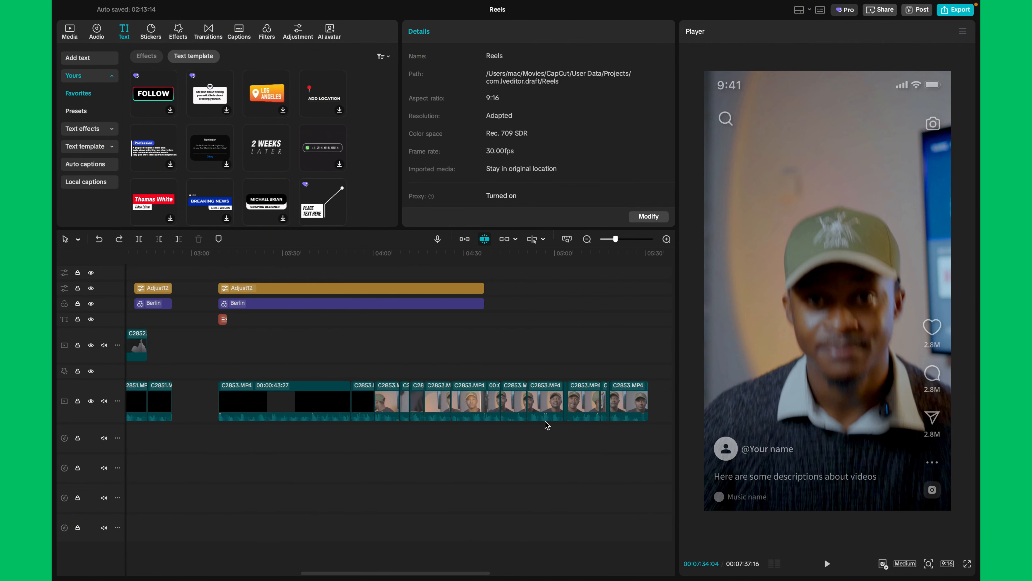
{"action": "scroll", "coordinate": [547, 425], "scroll_direction": "right", "scroll_amount": 5}
{"action": "scroll", "coordinate": [547, 425], "scroll_direction": "right", "scroll_amount": 4}
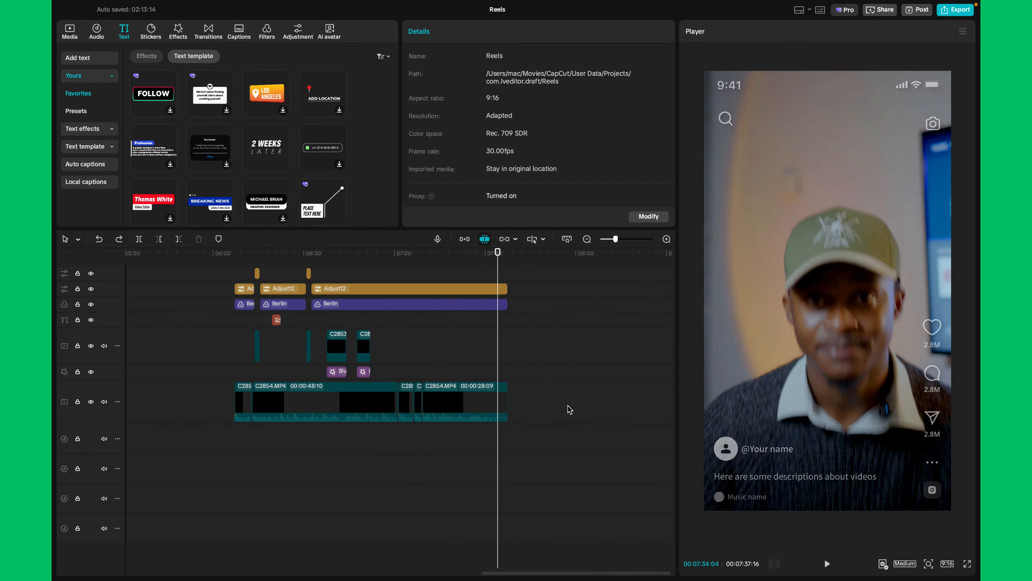
Select the last C2854.MP4 clip, split it at the playhead, and undo that split
{"action": "left_click", "coordinate": [502, 412]}
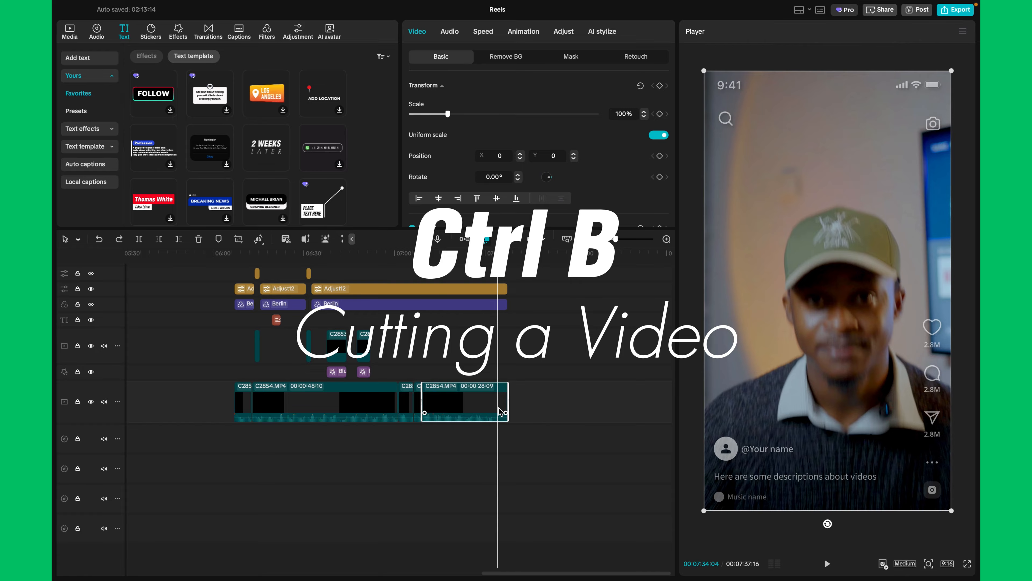
{"action": "key", "text": "ctrl+b"}
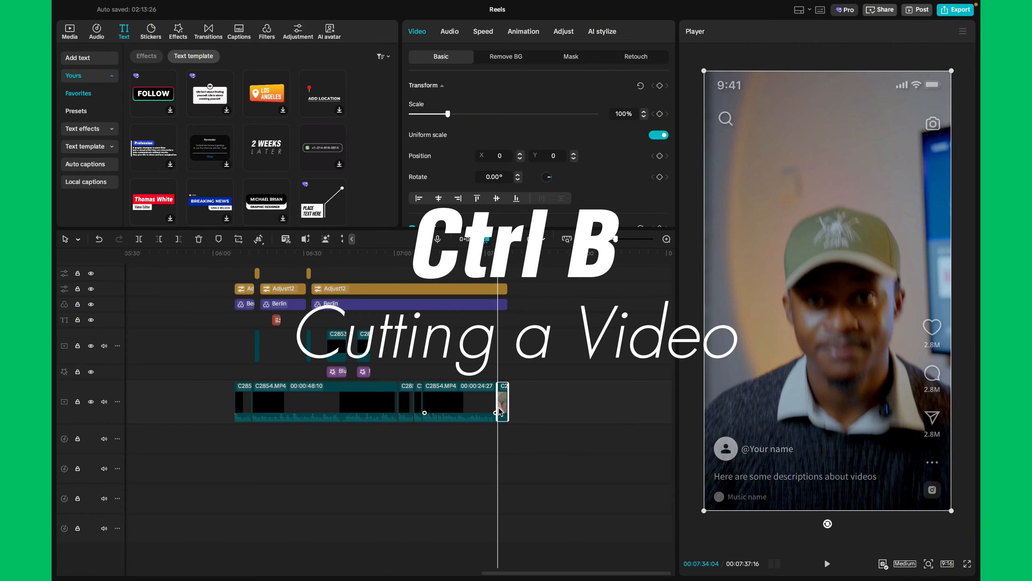
{"action": "key", "text": "ctrl+z"}
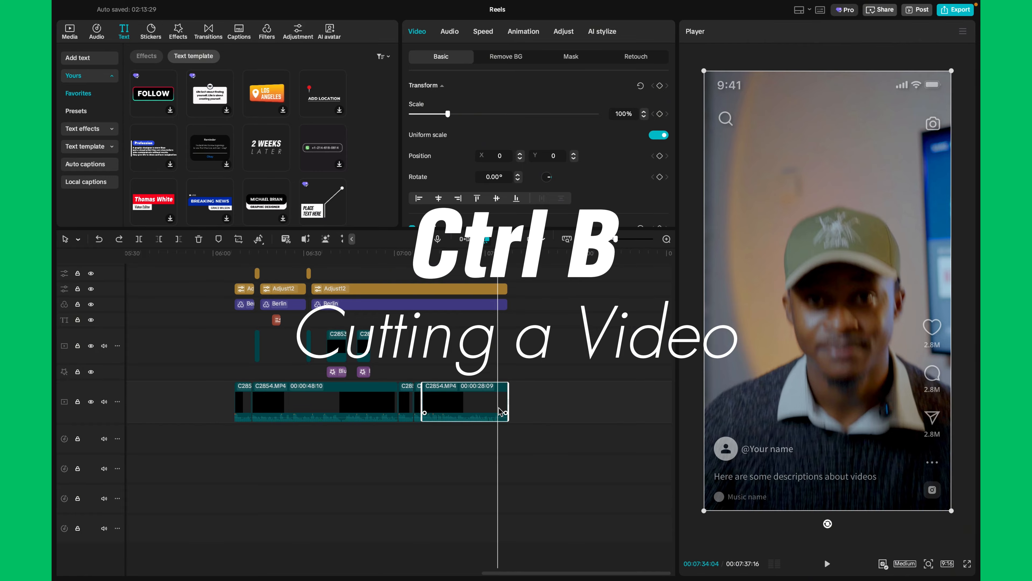
Cut the last C2854.MP4 clip near its end with the Split blade tool, and undo the cut
{"action": "left_click", "coordinate": [545, 405]}
{"action": "left_click", "coordinate": [503, 439]}
{"action": "left_click", "coordinate": [498, 442]}
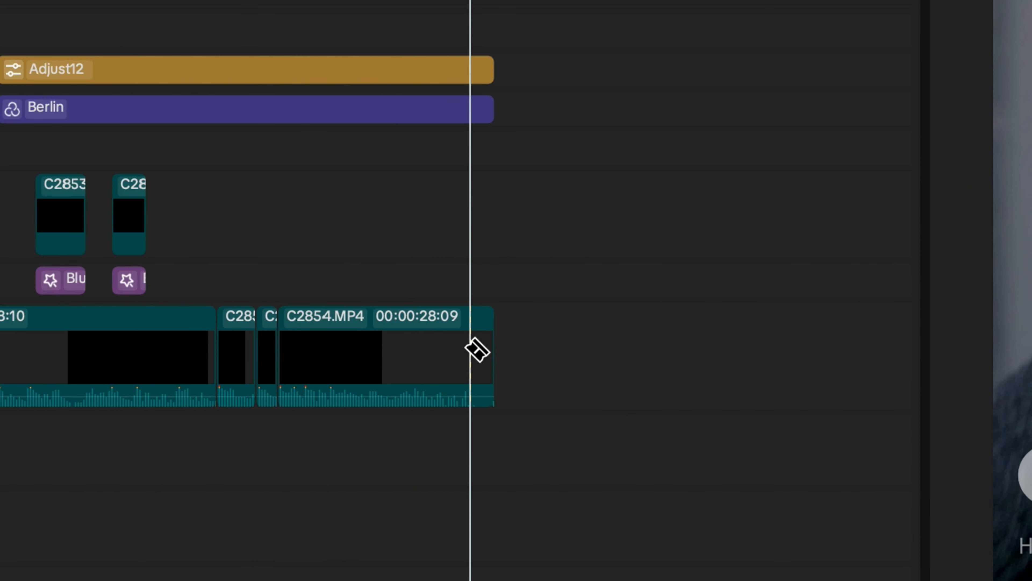
{"action": "left_click", "coordinate": [476, 350]}
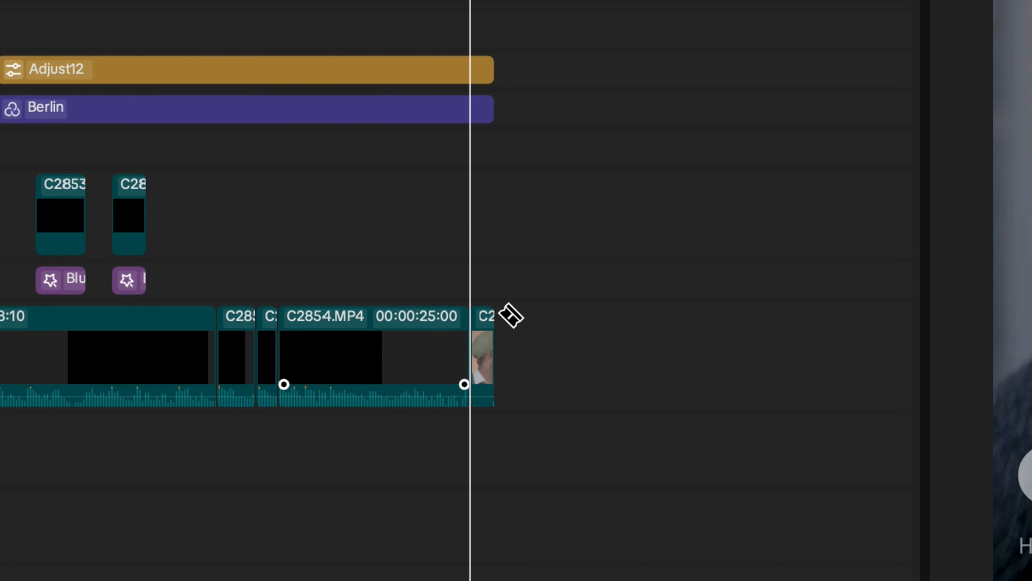
{"action": "key", "text": "super+z"}
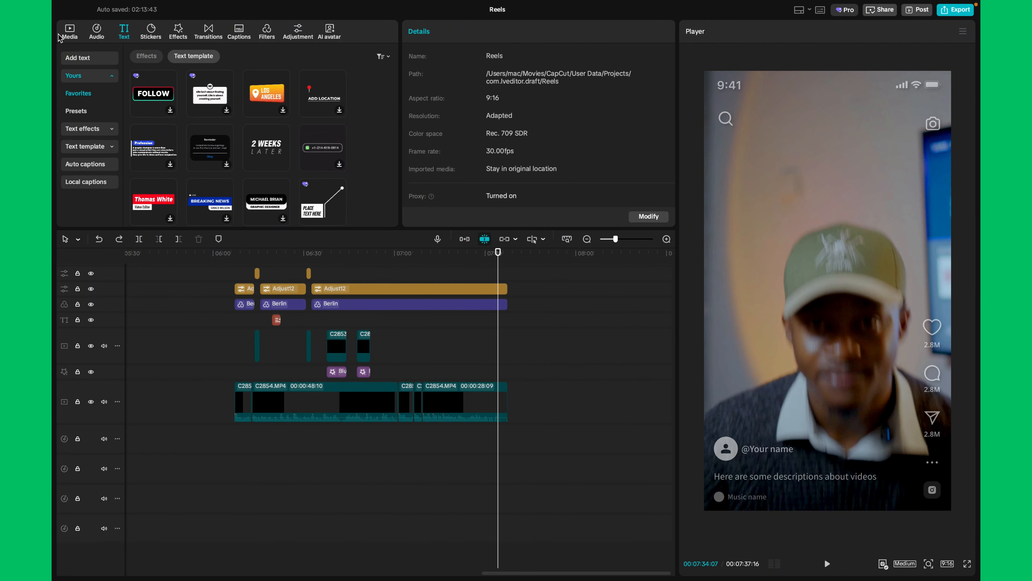
Open the file browser for importing project media and close it without importing anything
{"action": "left_click", "coordinate": [68, 30]}
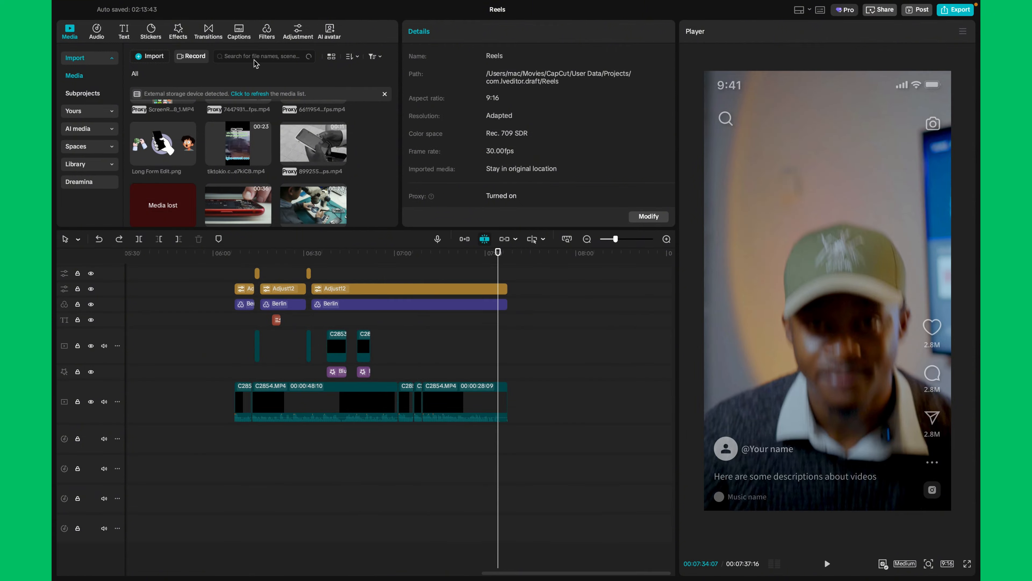
{"action": "left_click", "coordinate": [150, 56]}
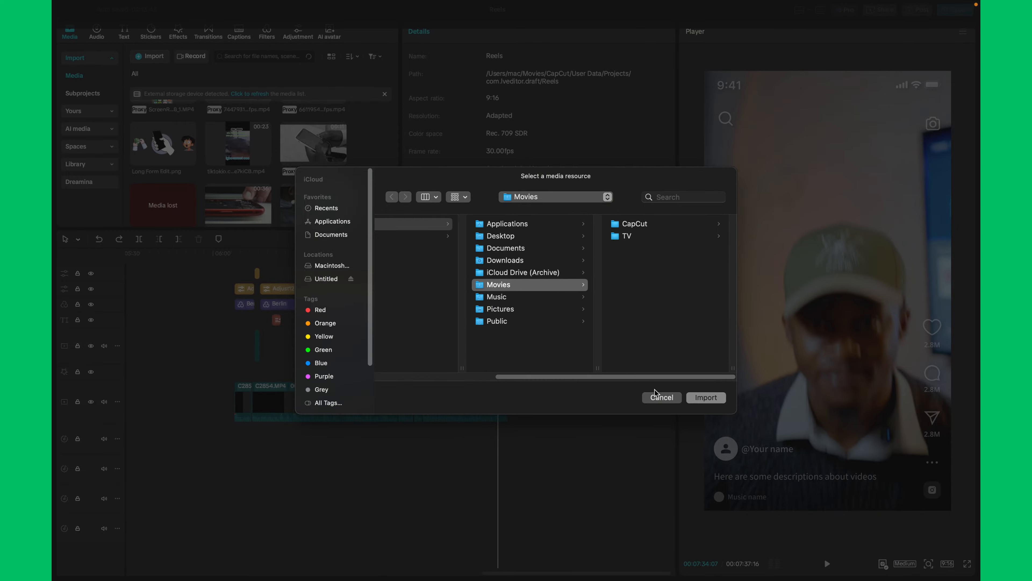
{"action": "left_click", "coordinate": [661, 397]}
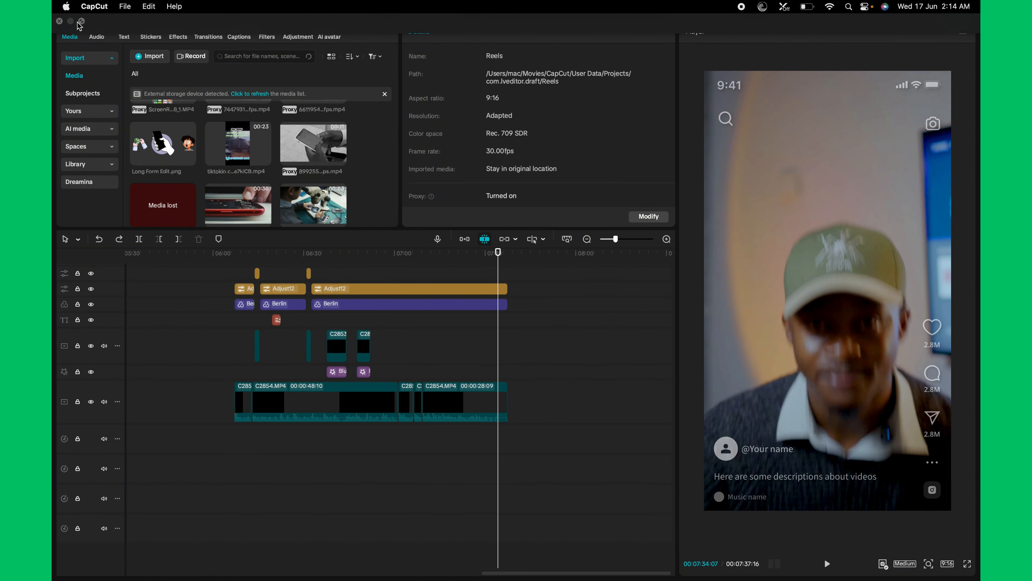
Add the "loves creatives" .mov video from the desktop to the main track, leaving a gap after the last clip
{"action": "left_click", "coordinate": [580, 455]}
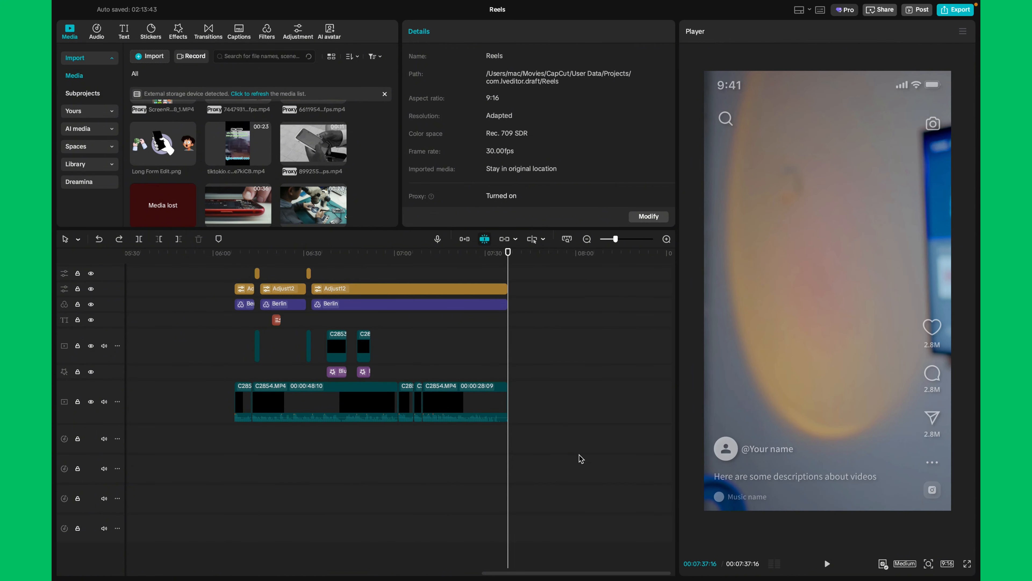
{"action": "key", "text": "ctrl+Left"}
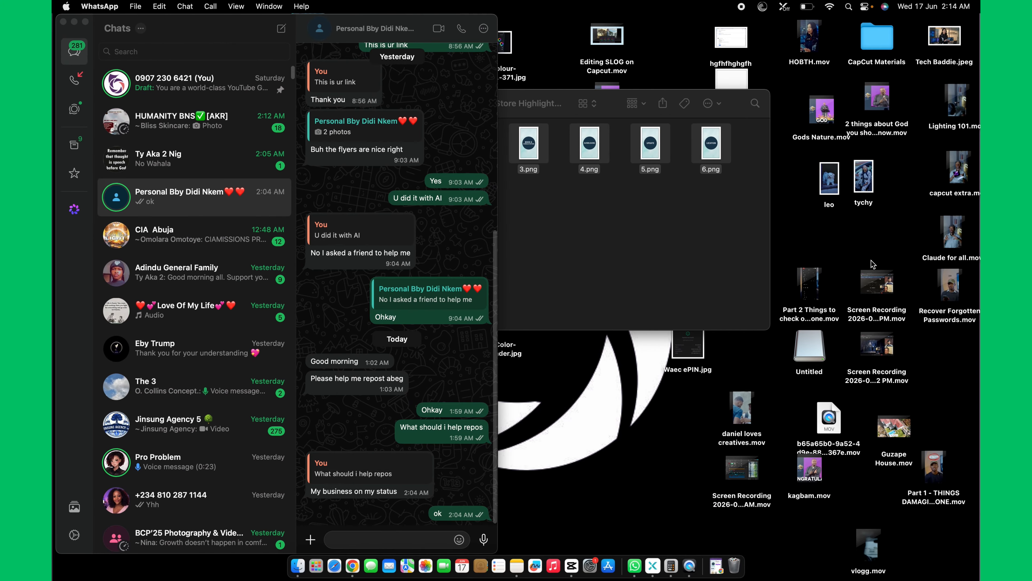
{"action": "left_click_drag", "start_coordinate": [745, 417], "coordinate": [550, 411]}
{"action": "key", "text": "ctrl+Right"}
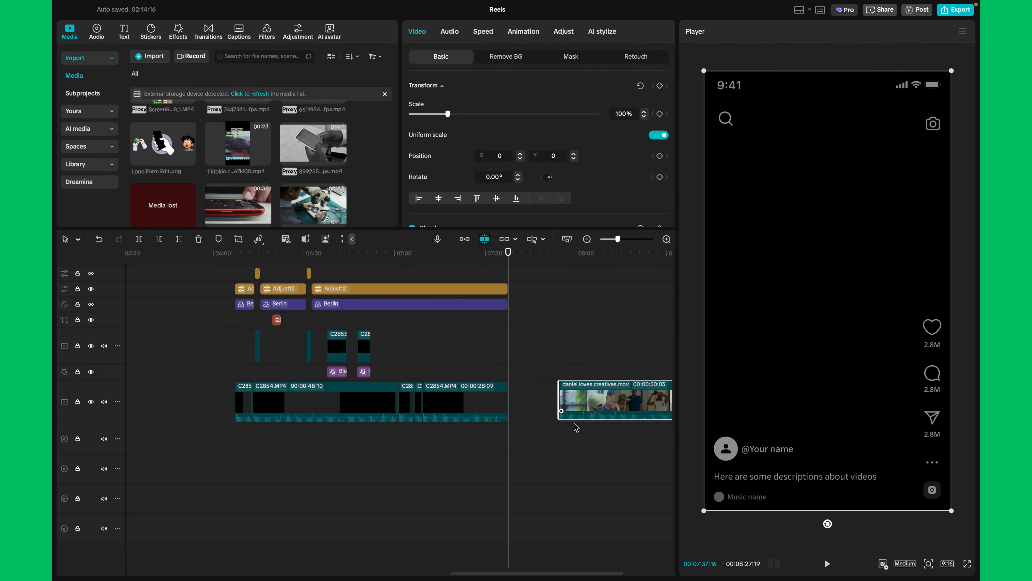
Select the final group of C2854.MP4 clips with their overlays and blur effects, and combine them into a compound clip
{"action": "left_click", "coordinate": [556, 444]}
{"action": "left_click_drag", "start_coordinate": [558, 444], "coordinate": [594, 453]}
{"action": "scroll", "coordinate": [287, 285], "scroll_direction": "right", "scroll_amount": 2}
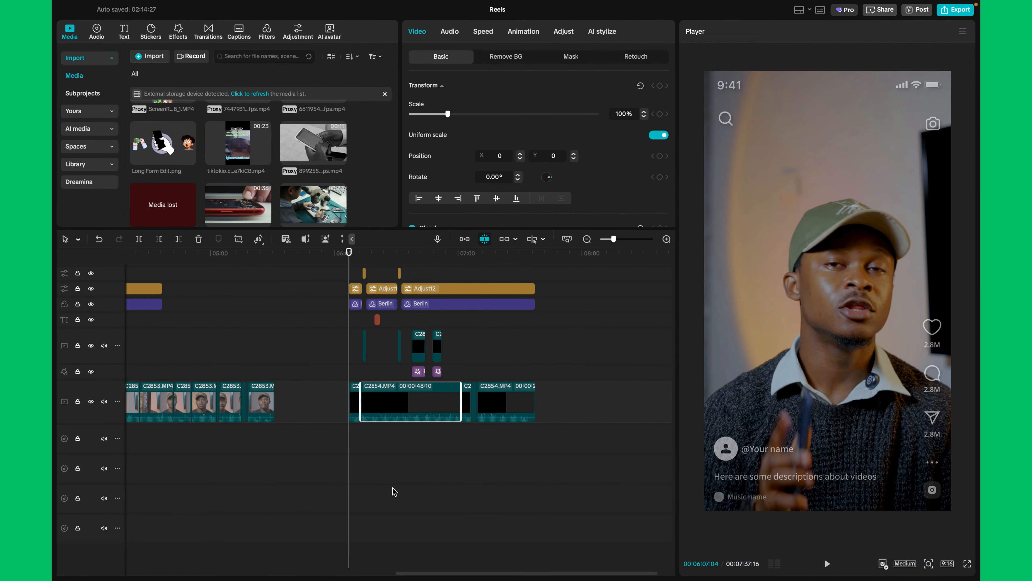
{"action": "left_click_drag", "start_coordinate": [627, 448], "coordinate": [313, 344]}
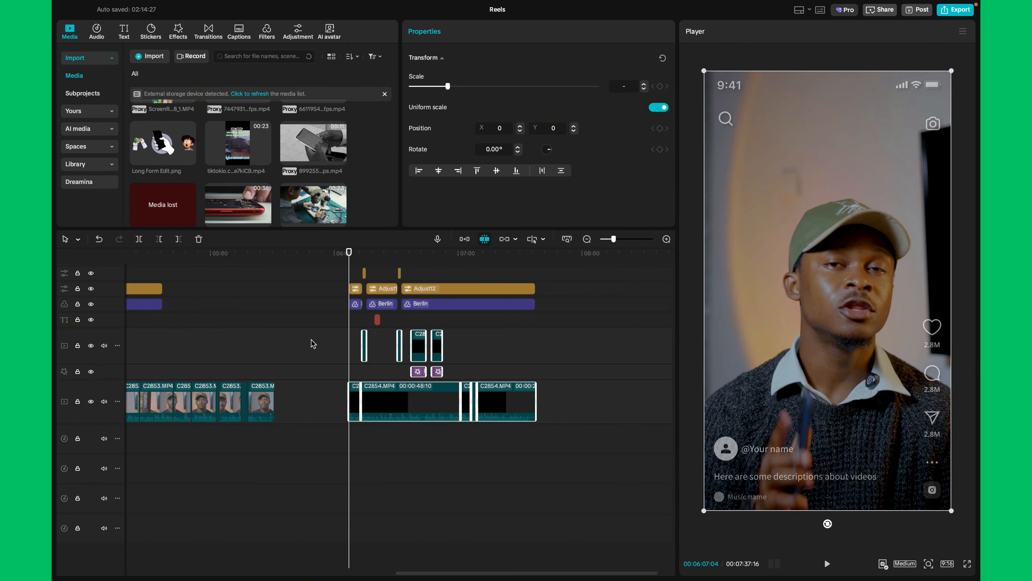
{"action": "key", "text": "alt+g"}
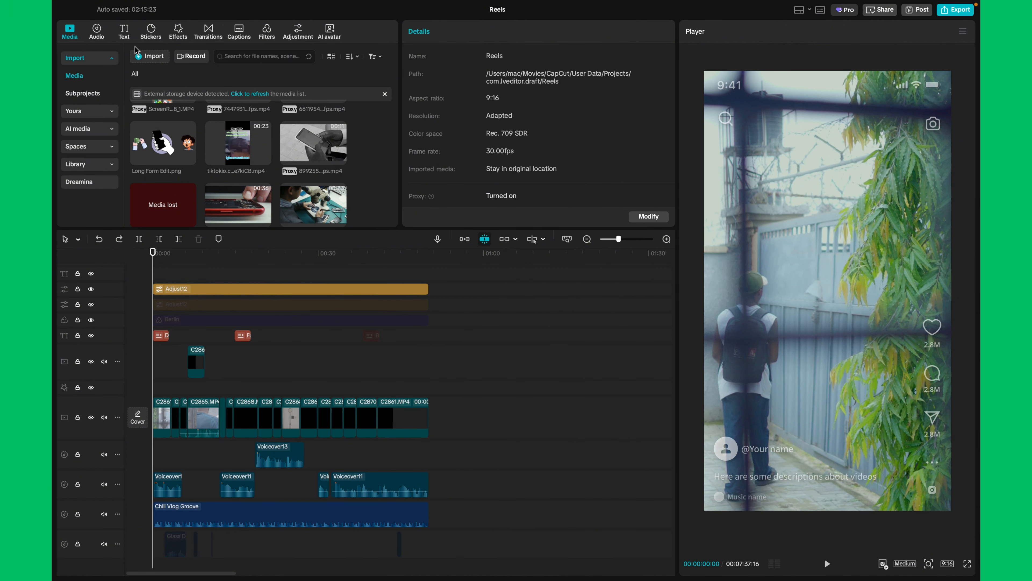
Browse the text effects library and look through its style and color categories
{"action": "left_click", "coordinate": [124, 34]}
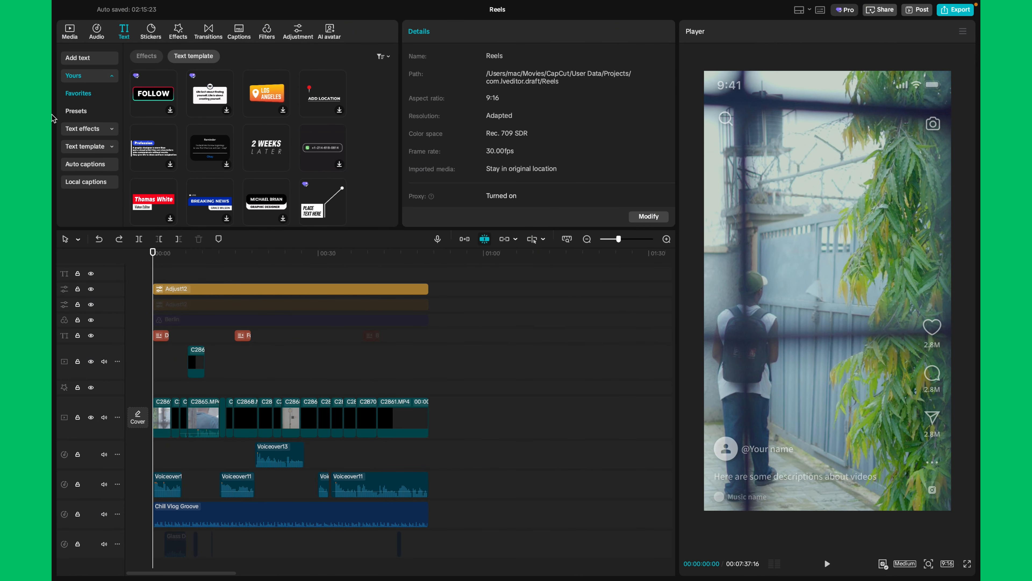
{"action": "left_click", "coordinate": [98, 129]}
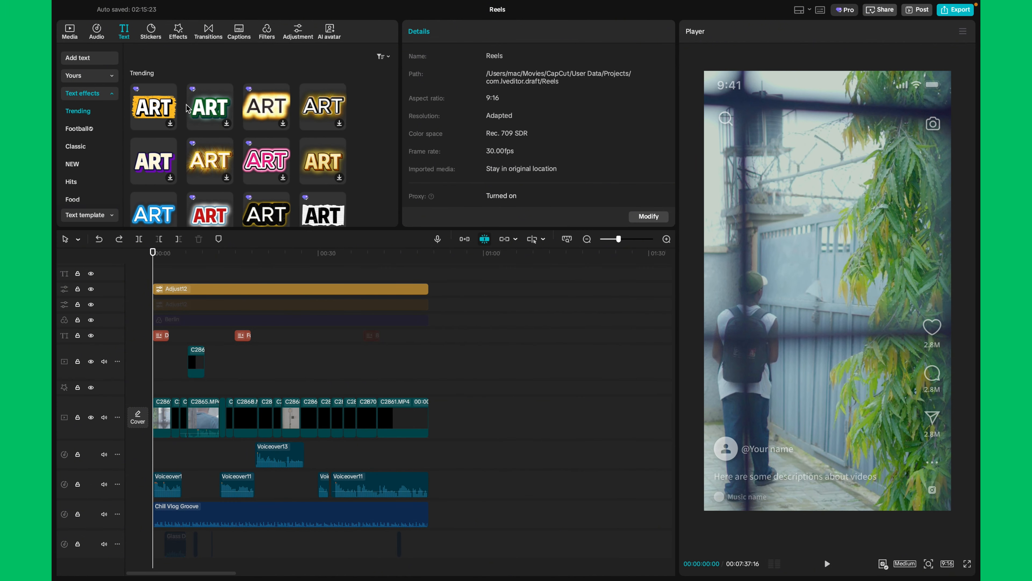
{"action": "scroll", "coordinate": [89, 138], "scroll_direction": "down", "scroll_amount": 3}
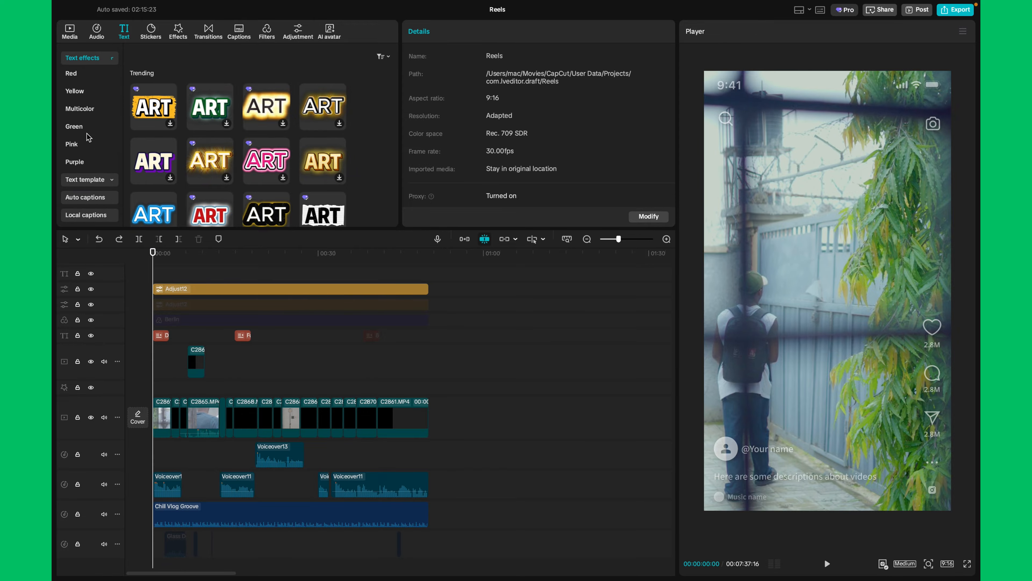
{"action": "scroll", "coordinate": [89, 138], "scroll_direction": "down", "scroll_amount": 5}
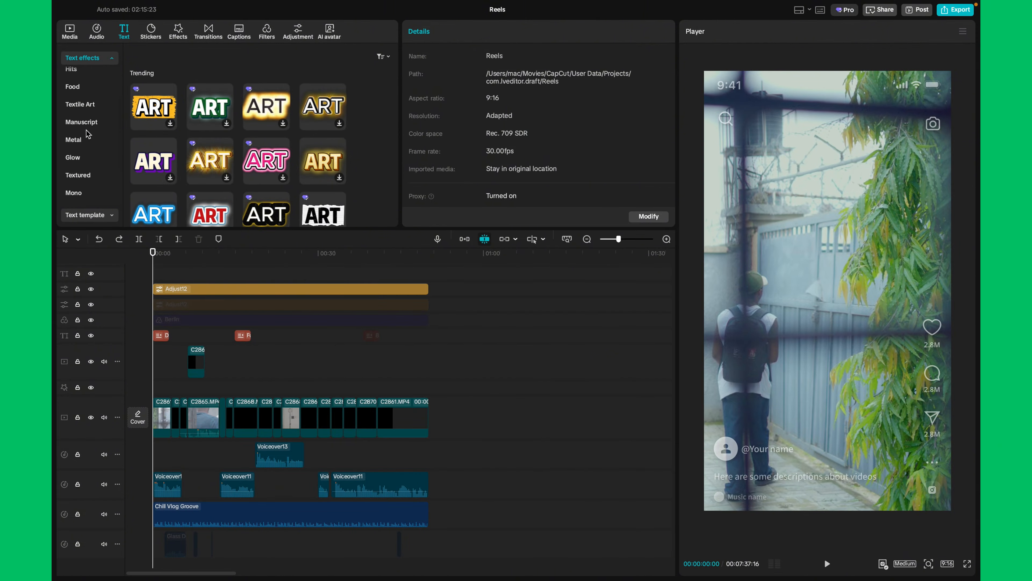
{"action": "scroll", "coordinate": [88, 134], "scroll_direction": "down", "scroll_amount": 3}
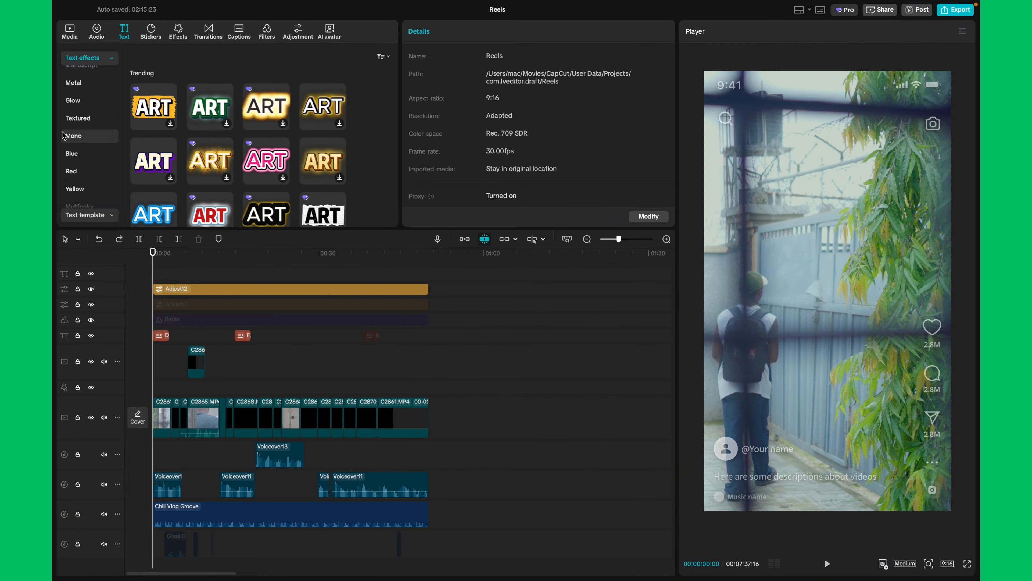
{"action": "scroll", "coordinate": [94, 122], "scroll_direction": "up", "scroll_amount": 10}
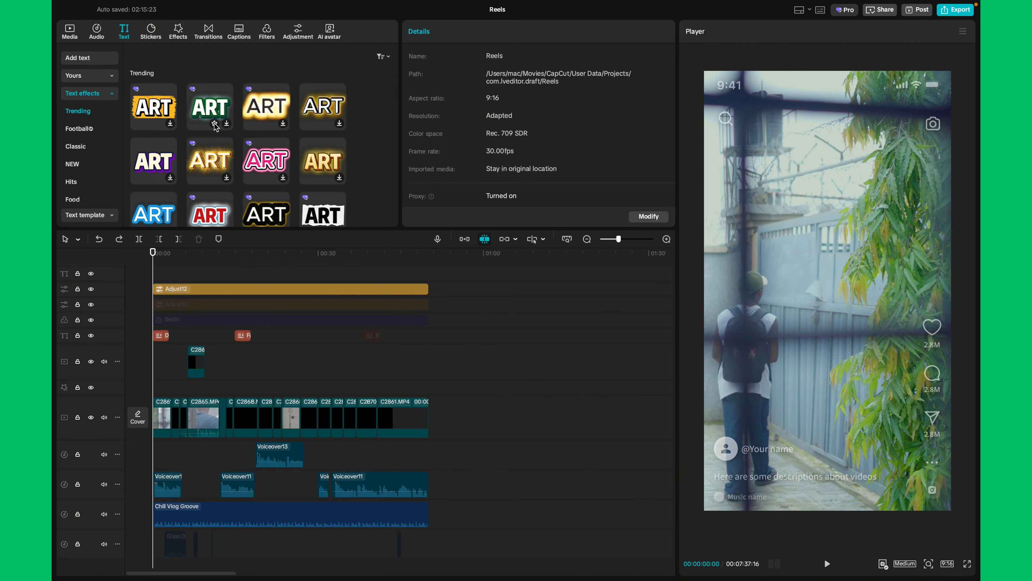
Check the favorite text effects and look through the favorite text templates
{"action": "left_click", "coordinate": [96, 77]}
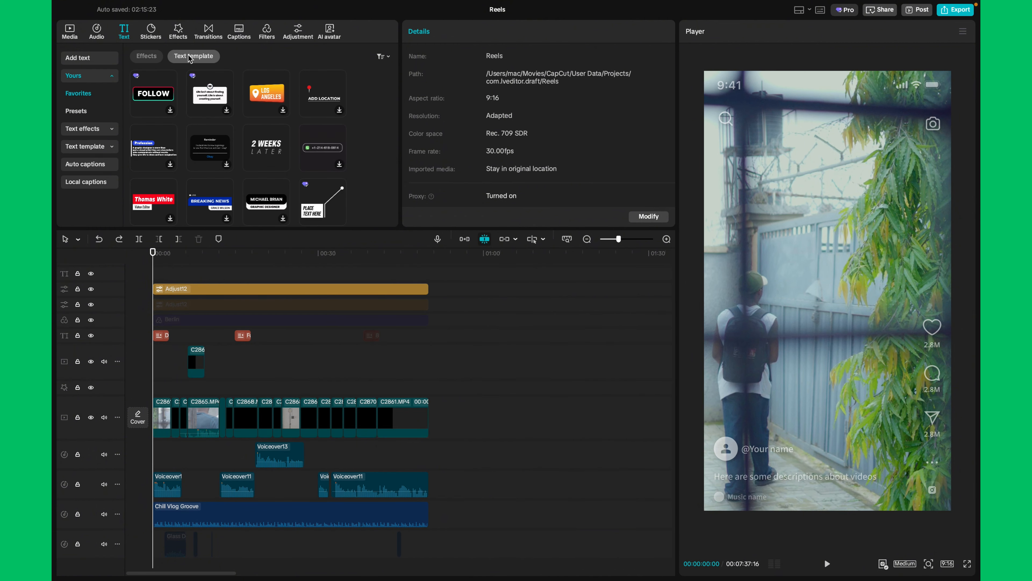
{"action": "left_click", "coordinate": [153, 58]}
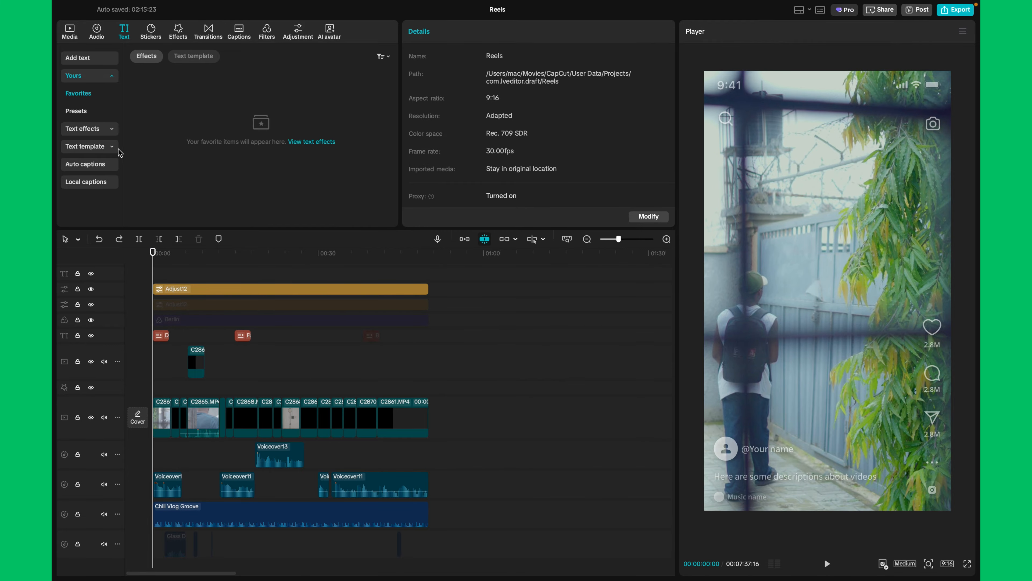
{"action": "left_click", "coordinate": [183, 57]}
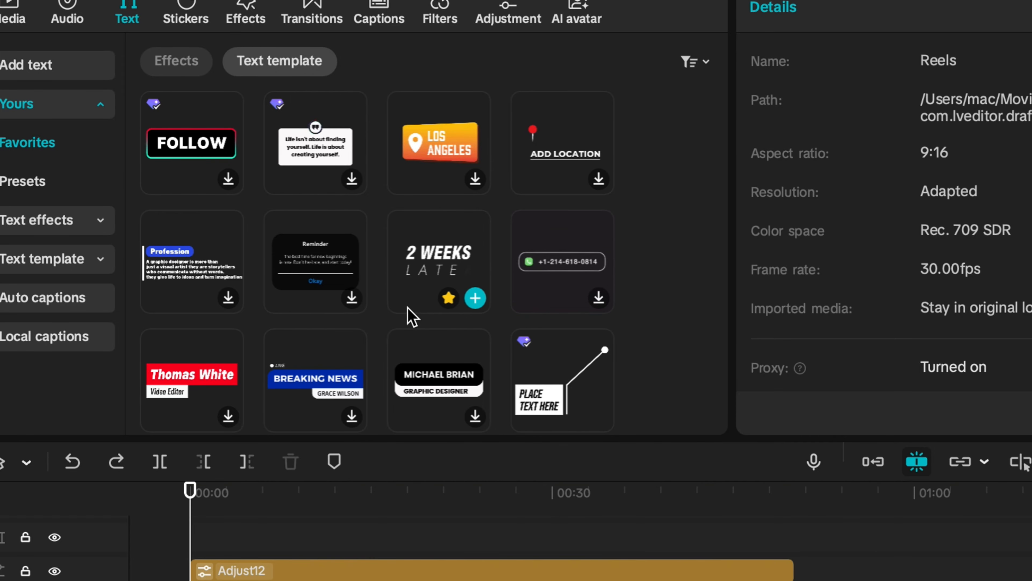
{"action": "scroll", "coordinate": [427, 265], "scroll_direction": "down", "scroll_amount": 5}
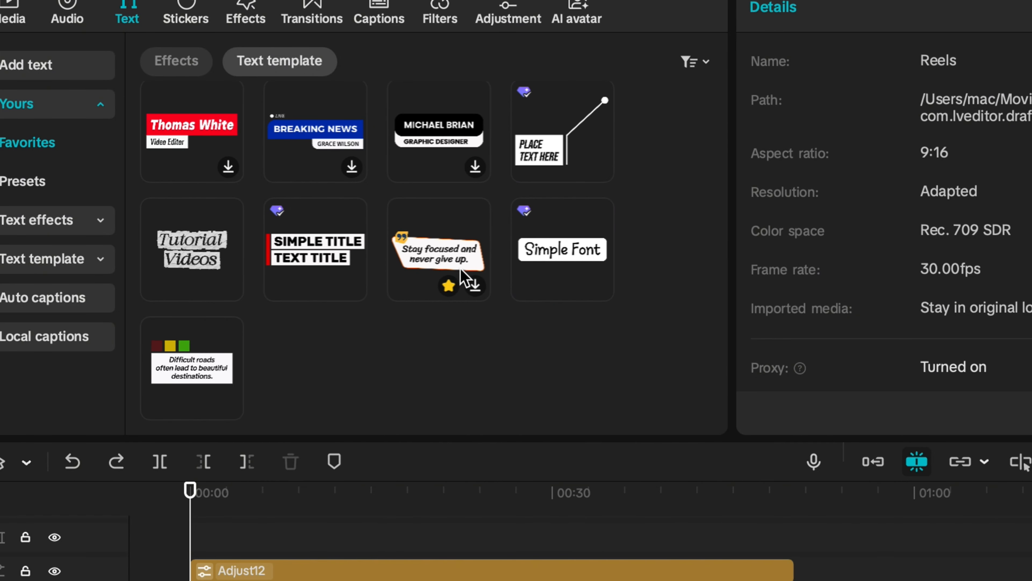
{"action": "scroll", "coordinate": [463, 282], "scroll_direction": "up", "scroll_amount": 5}
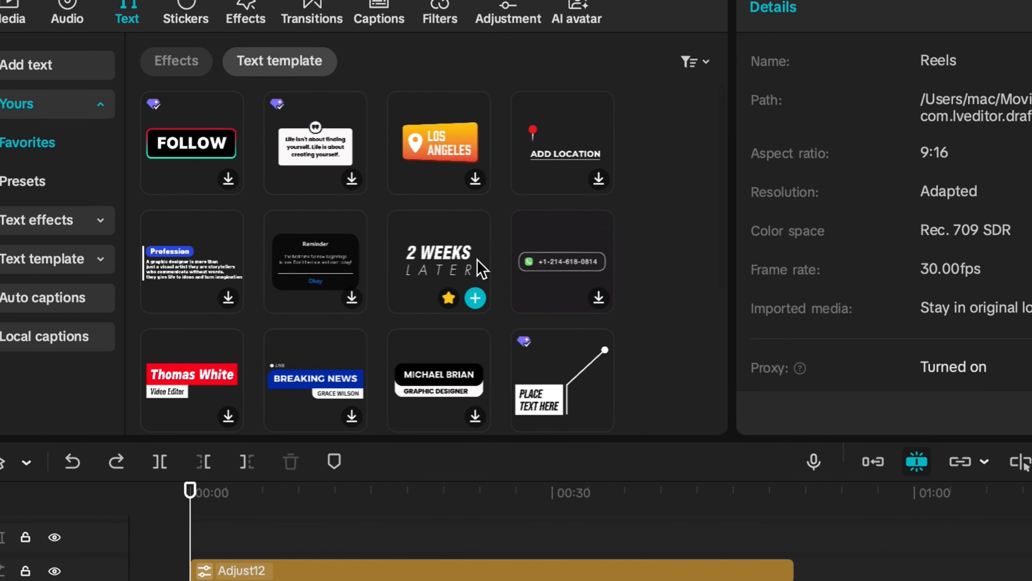